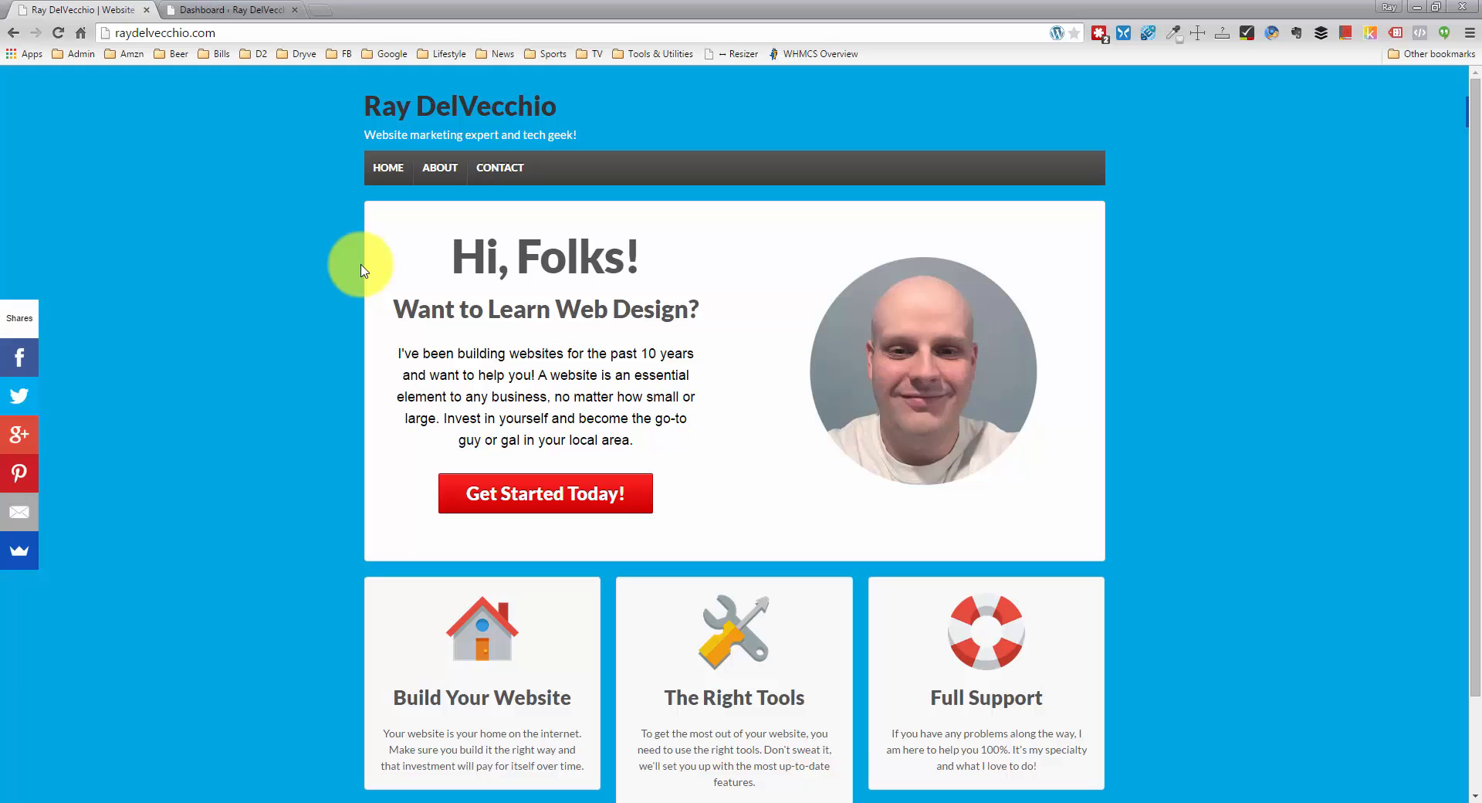
Step: Open the site's About page and change the ending of its address to about.html without loading it
left_click(445, 169)
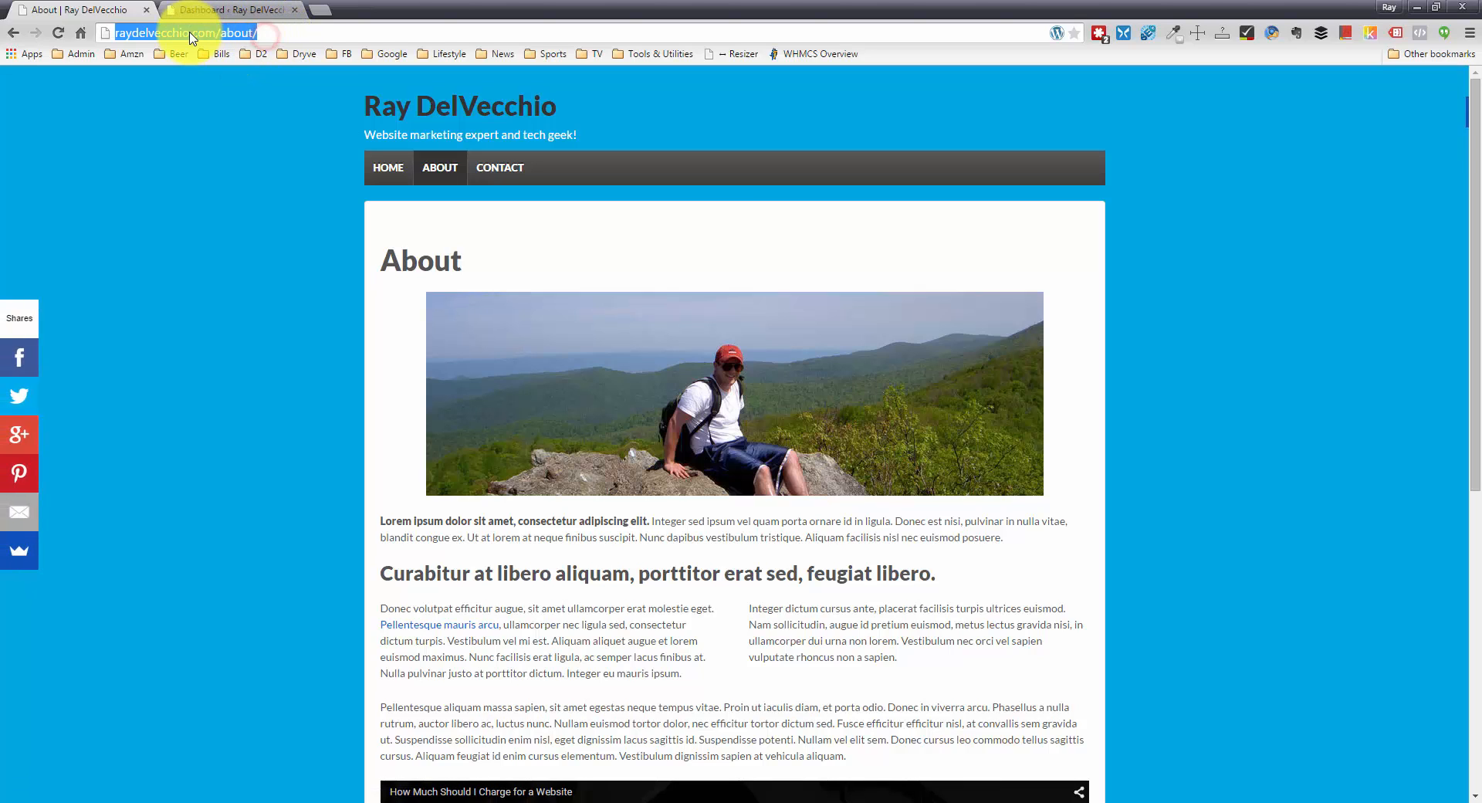
left_click_drag(252, 36, 414, 70)
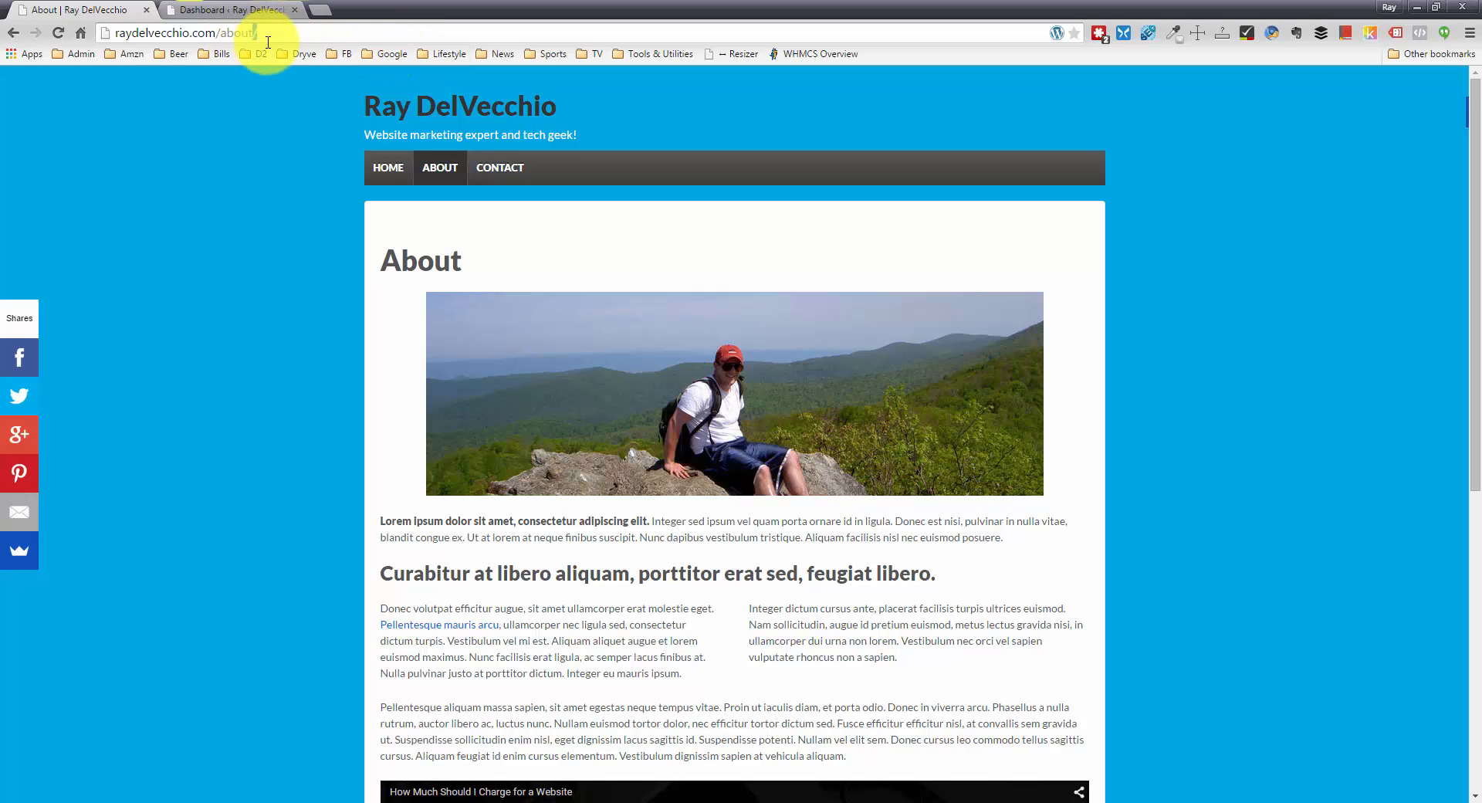
type(".html")
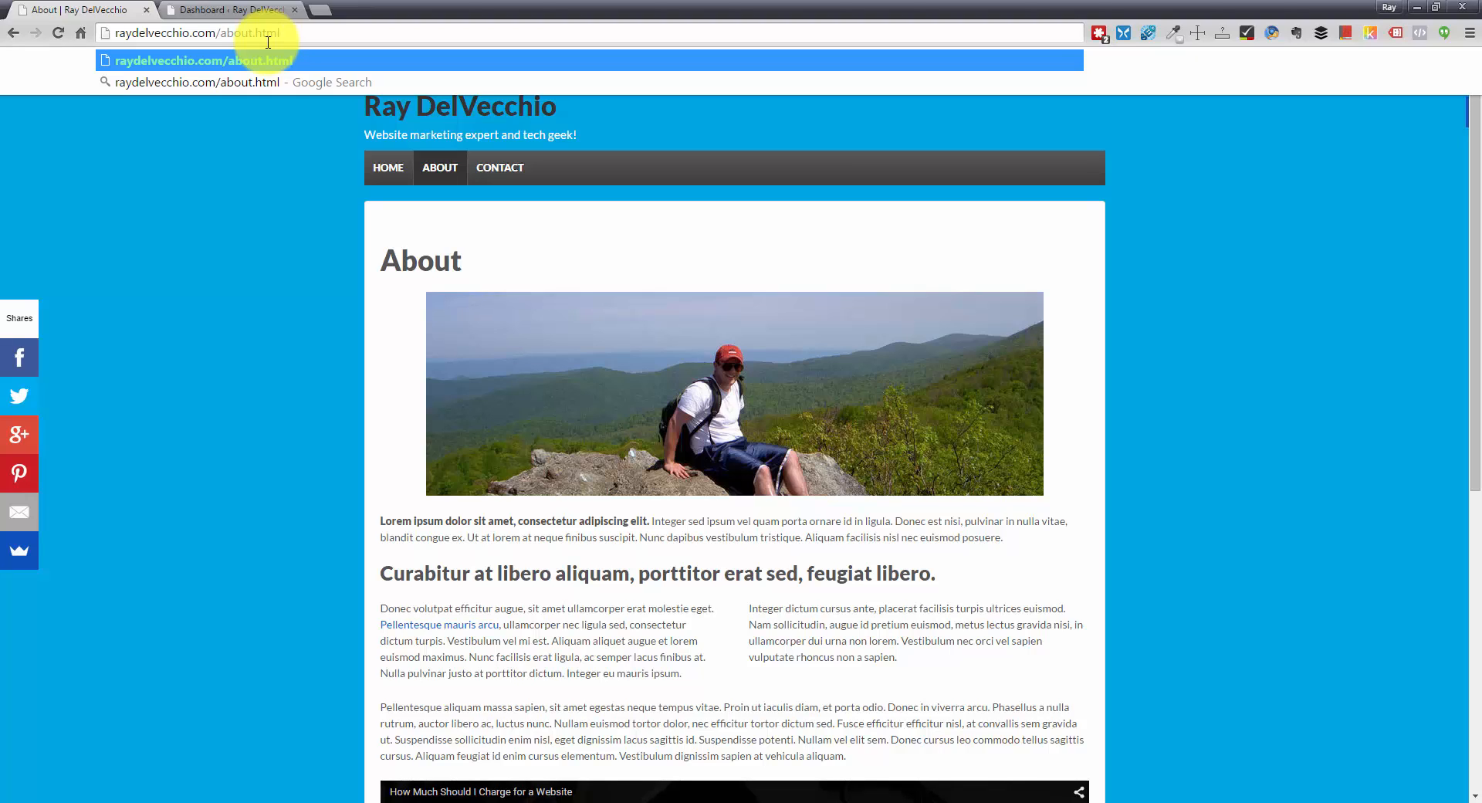
Step: Restore the About page's address ending to /about/
key("BackSpace")
key("BackSpace")
key("BackSpace")
key("BackSpace")
key("BackSpace")
type("/")
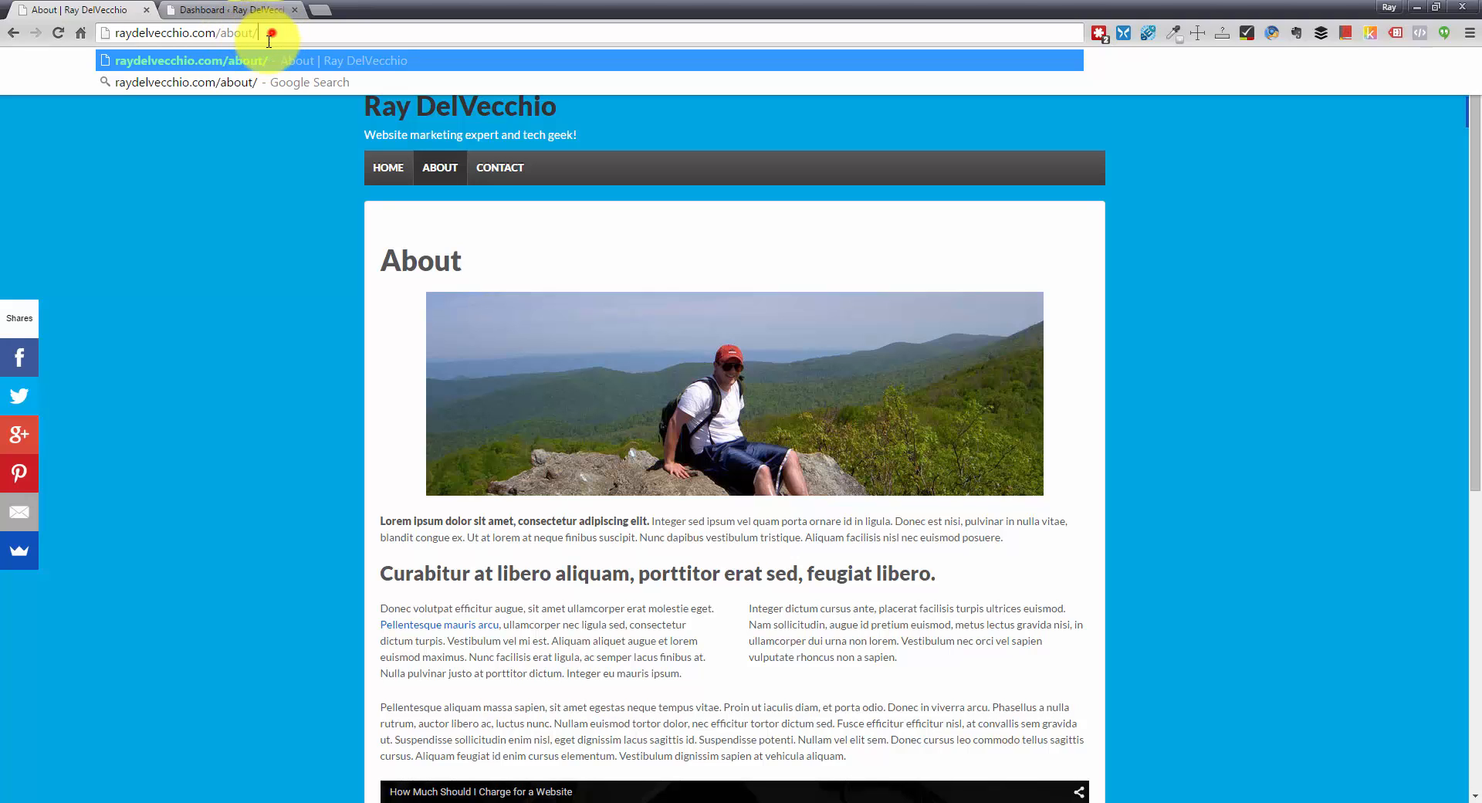
left_click(239, 166)
Step: Switch to the WordPress dashboard and open the list of installed plugins
left_click(238, 11)
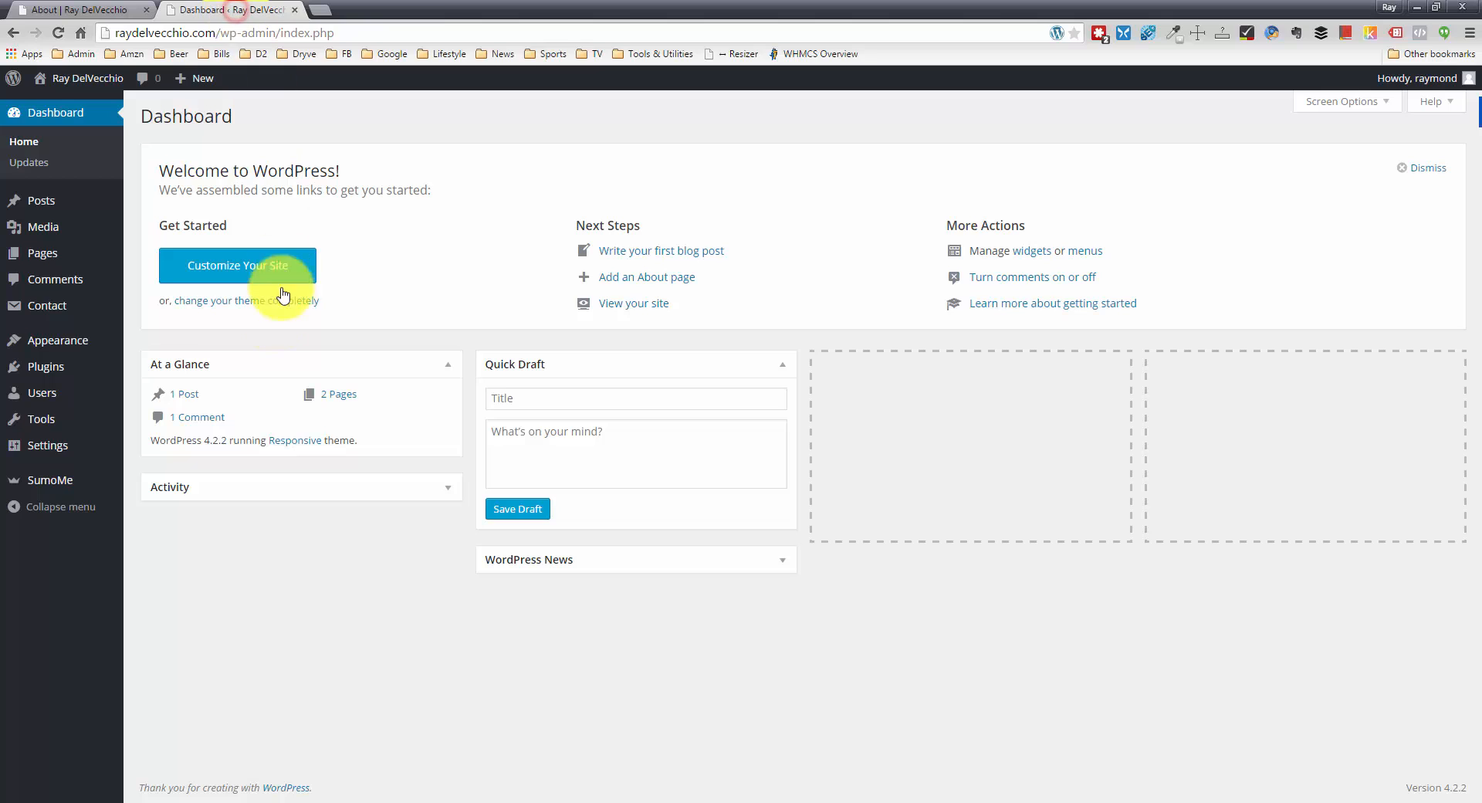
mouse_move(73, 349)
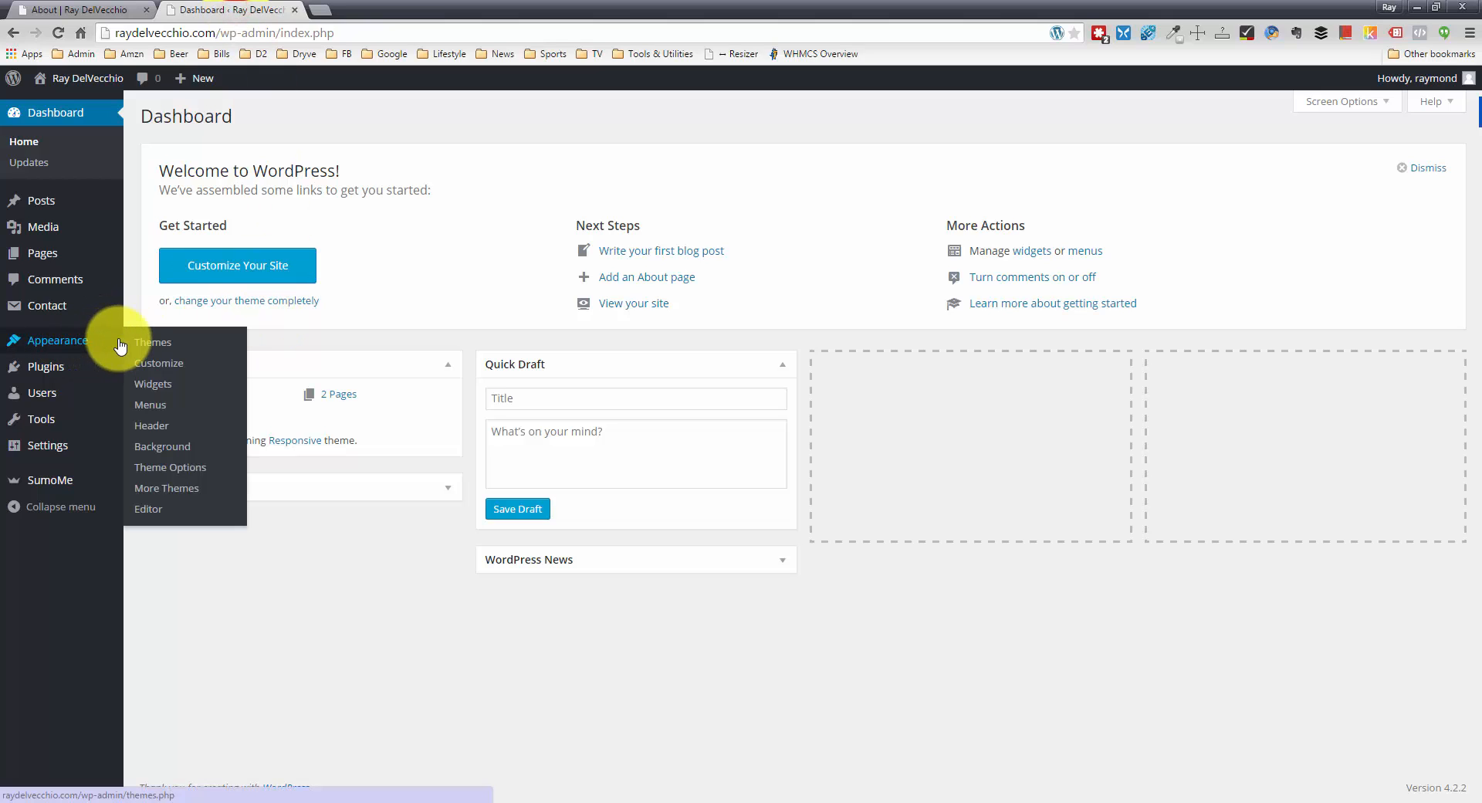
left_click(88, 370)
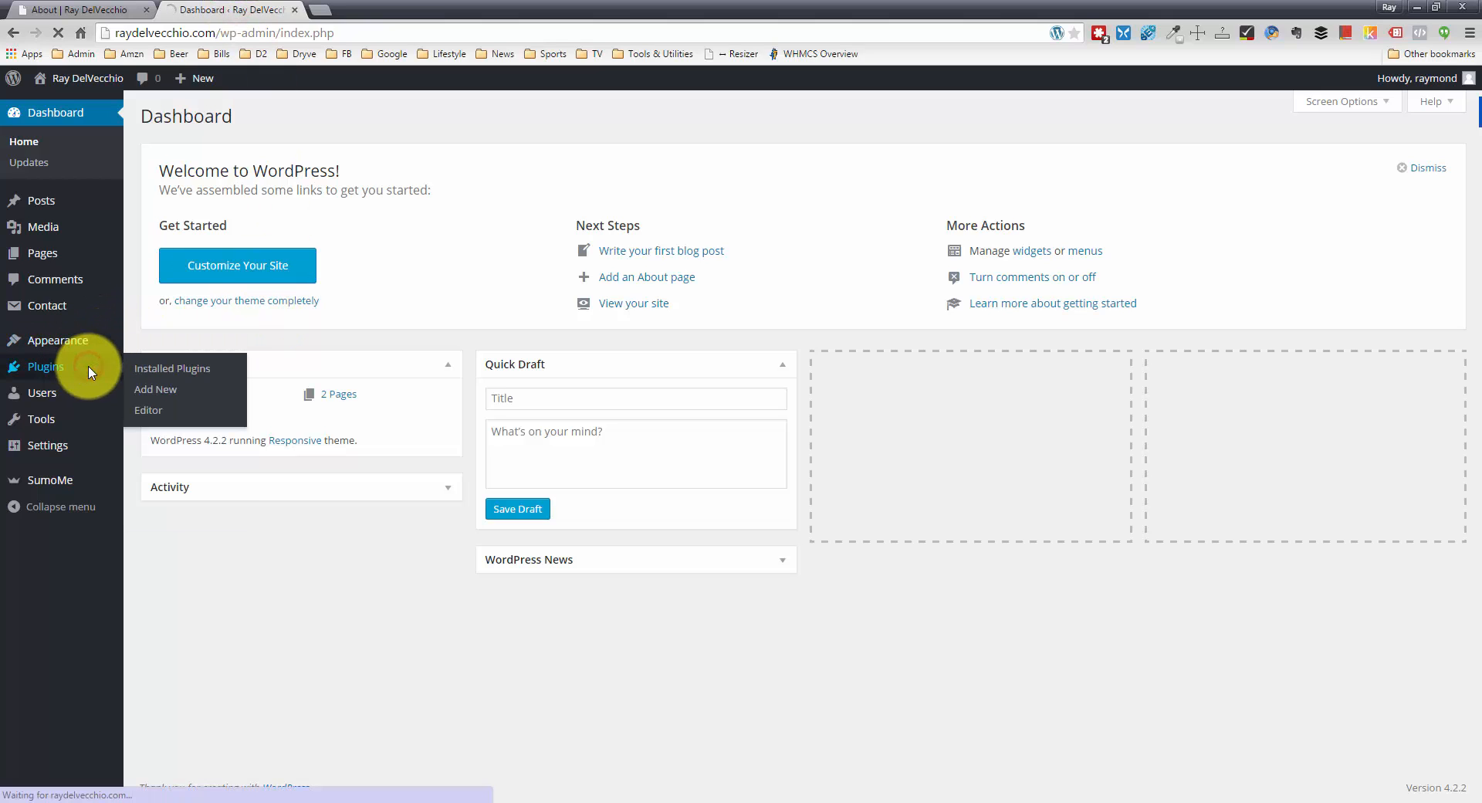
left_click(1325, 146)
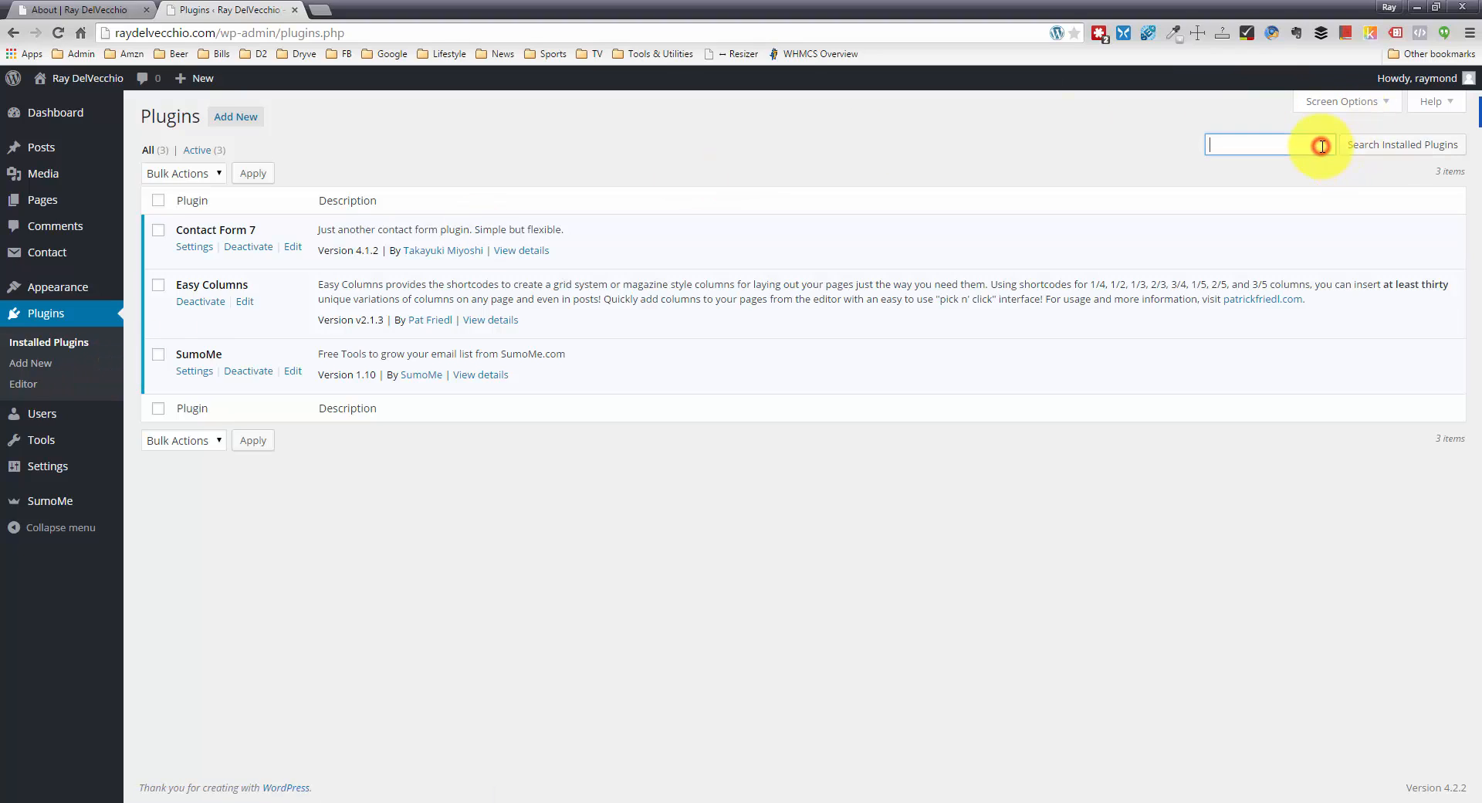
type("re")
key("BackSpace")
key("BackSpace")
type("simple")
key("BackSpace")
key("BackSpace")
key("BackSpace")
key("BackSpace")
key("BackSpace")
key("BackSpace")
Step: Start adding a new plugin and search the plugin directory for "simple 301 redirects"
left_click(236, 116)
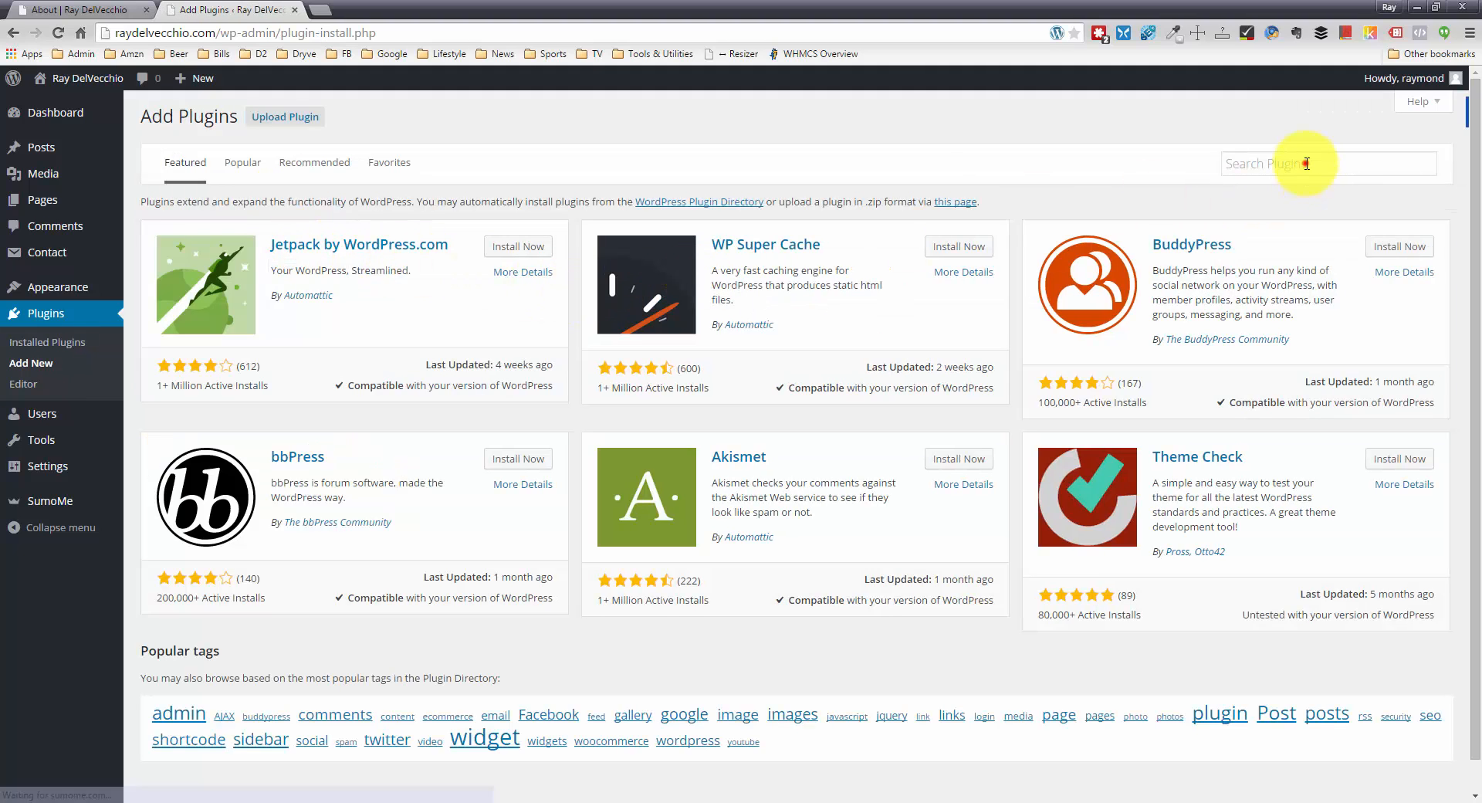
left_click(1303, 162)
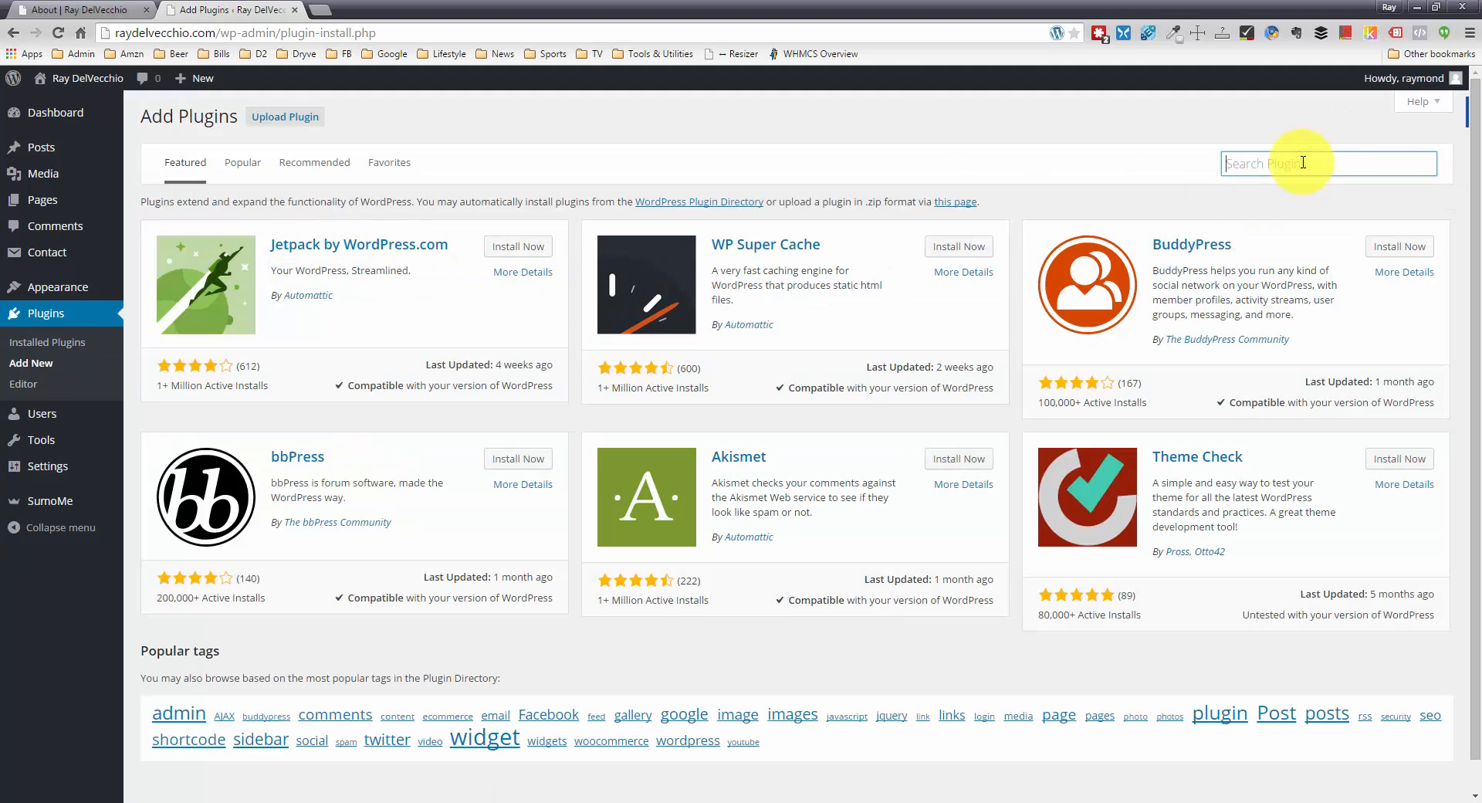
type("simple 23")
key("BackSpace")
key("BackSpace")
type("301 redirects")
key("Return")
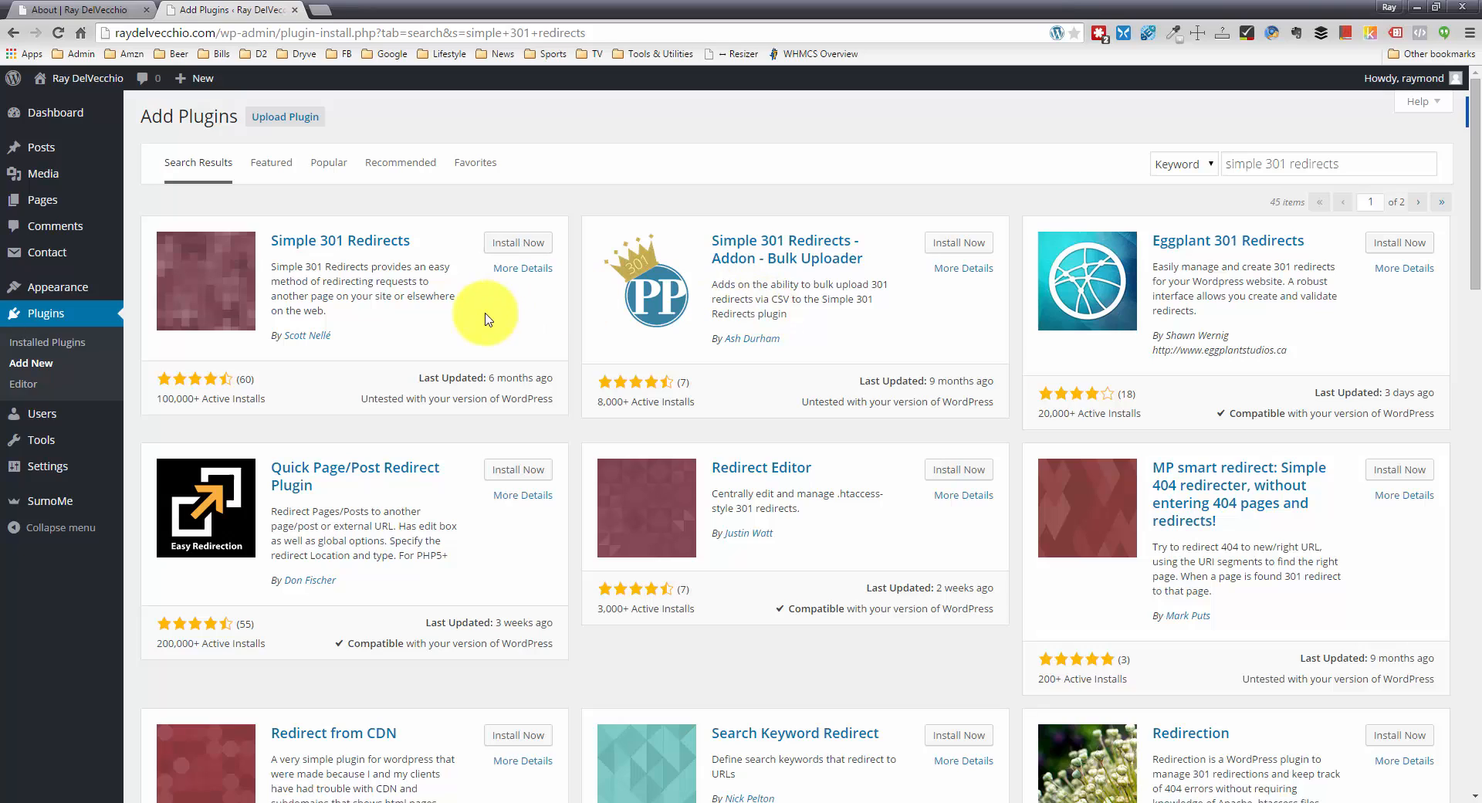
Step: Install the Simple 301 Redirects plugin and activate it
left_click(509, 247)
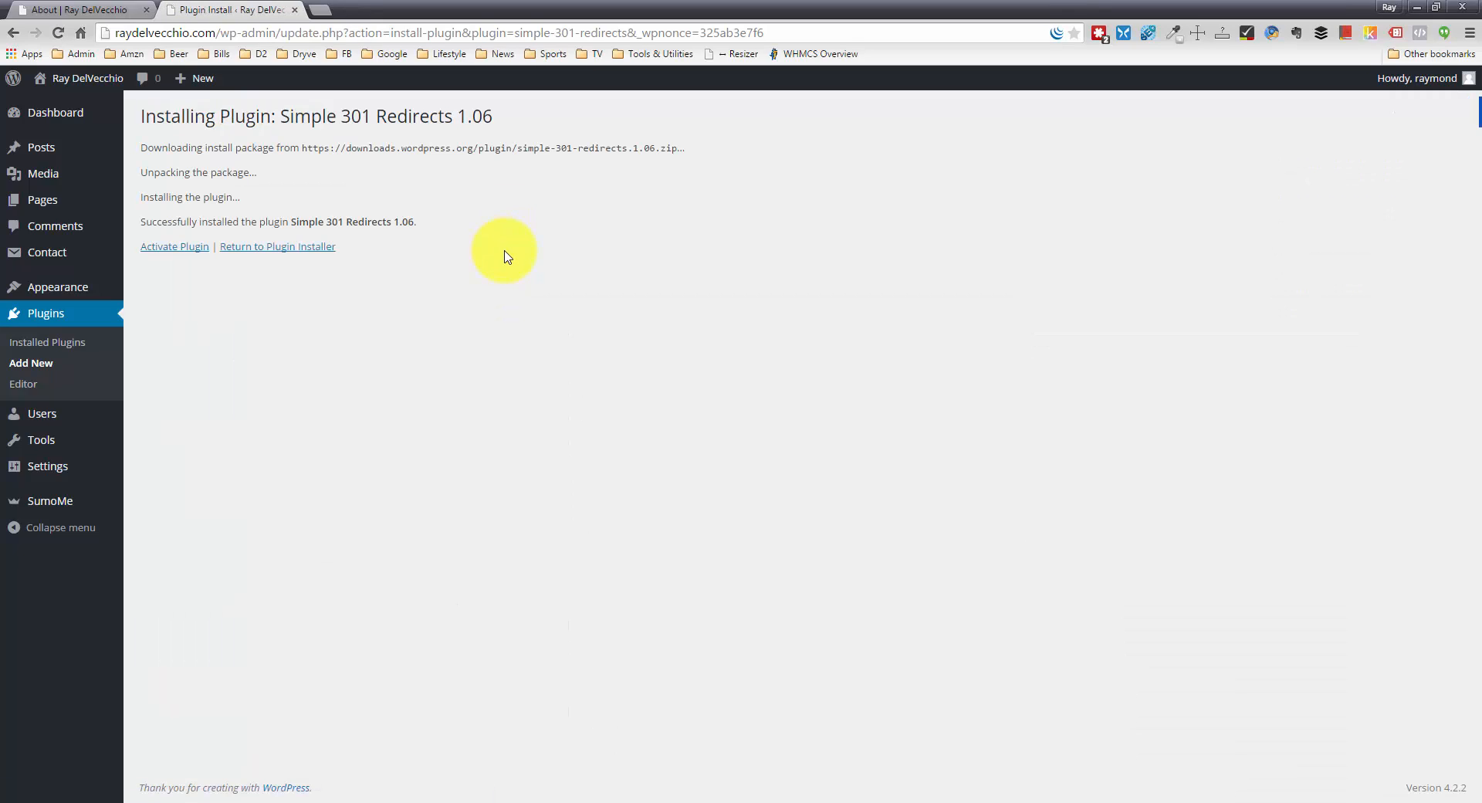
left_click(162, 247)
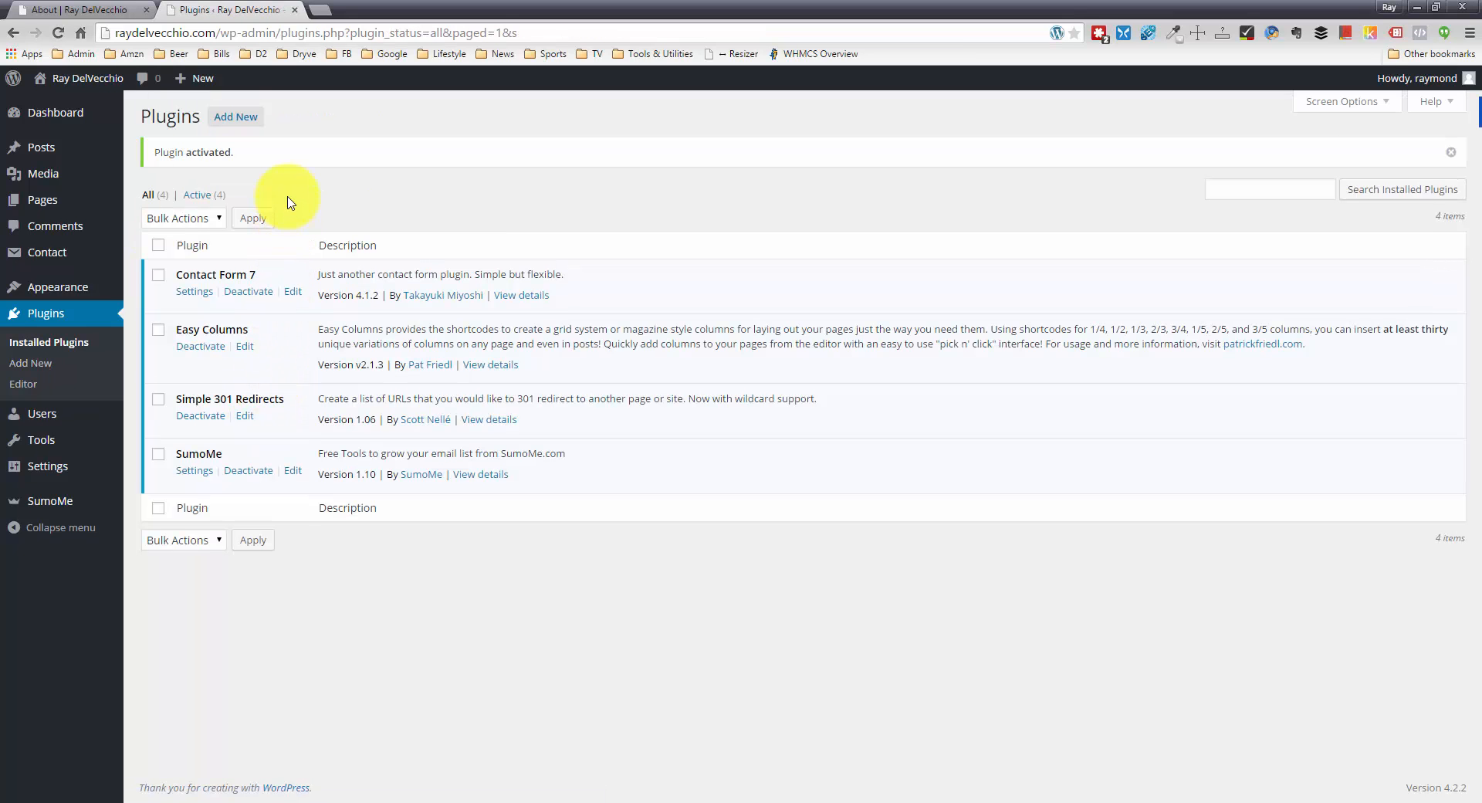
Step: Open the 301 Redirects settings page
mouse_move(85, 456)
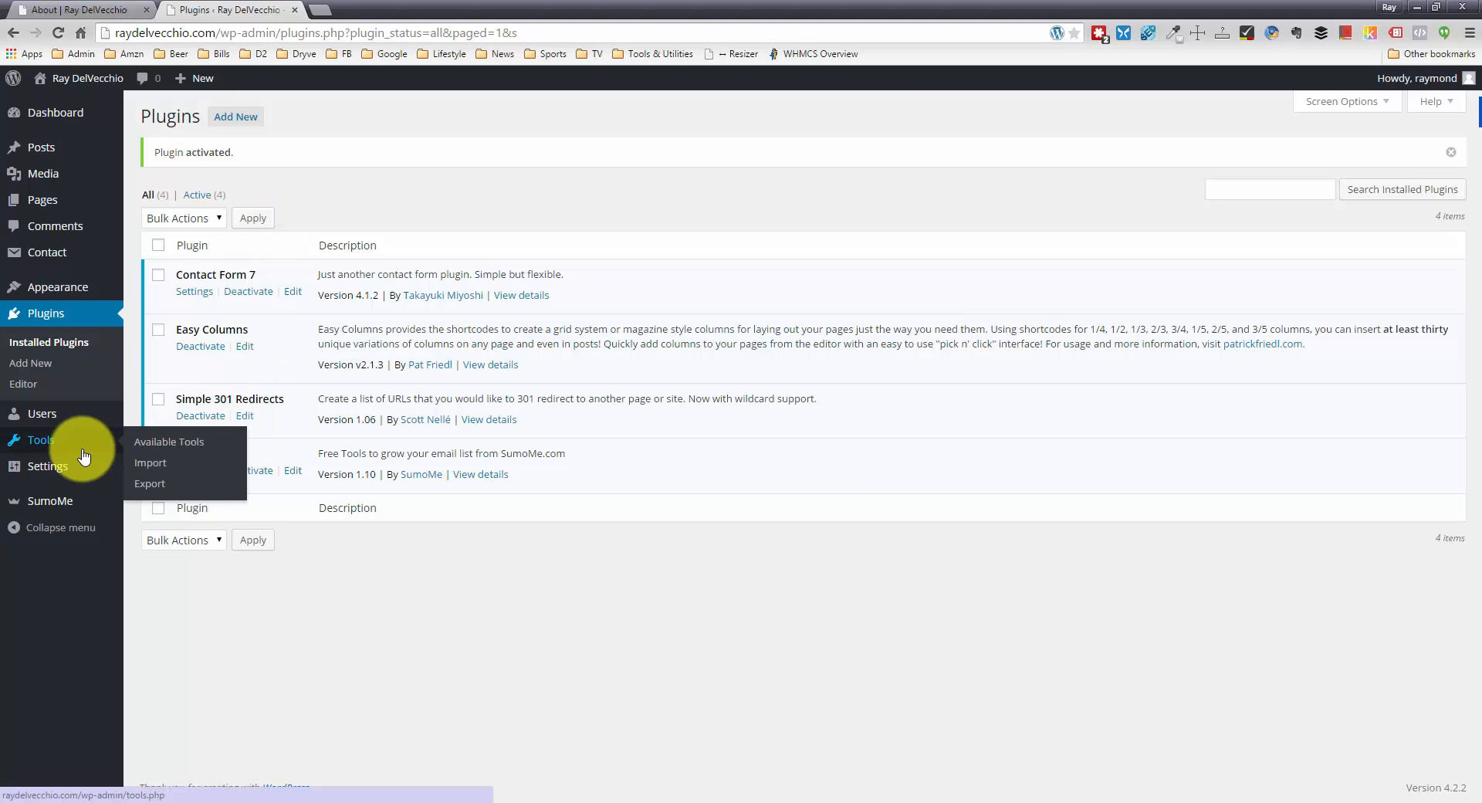
mouse_move(81, 480)
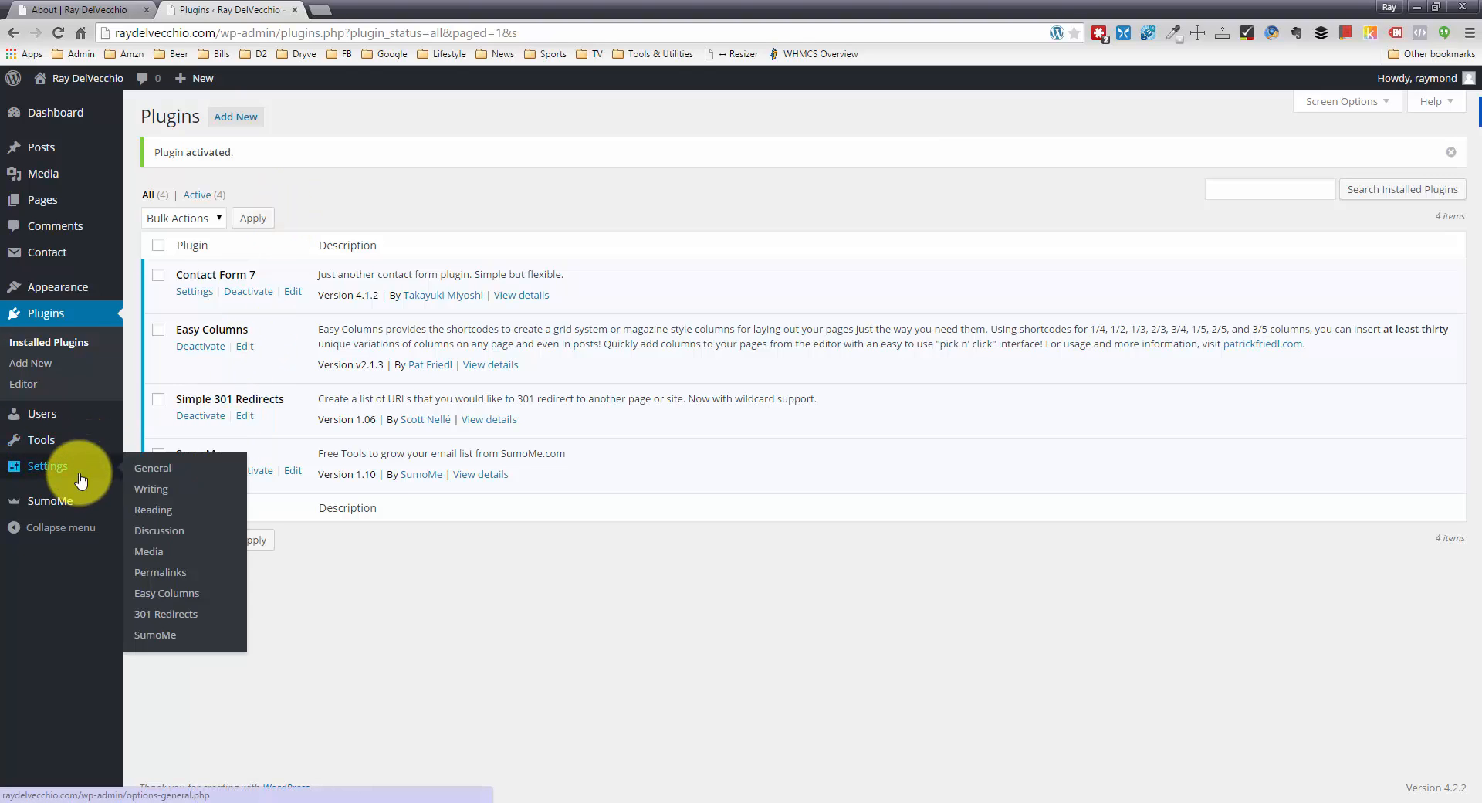
left_click(177, 617)
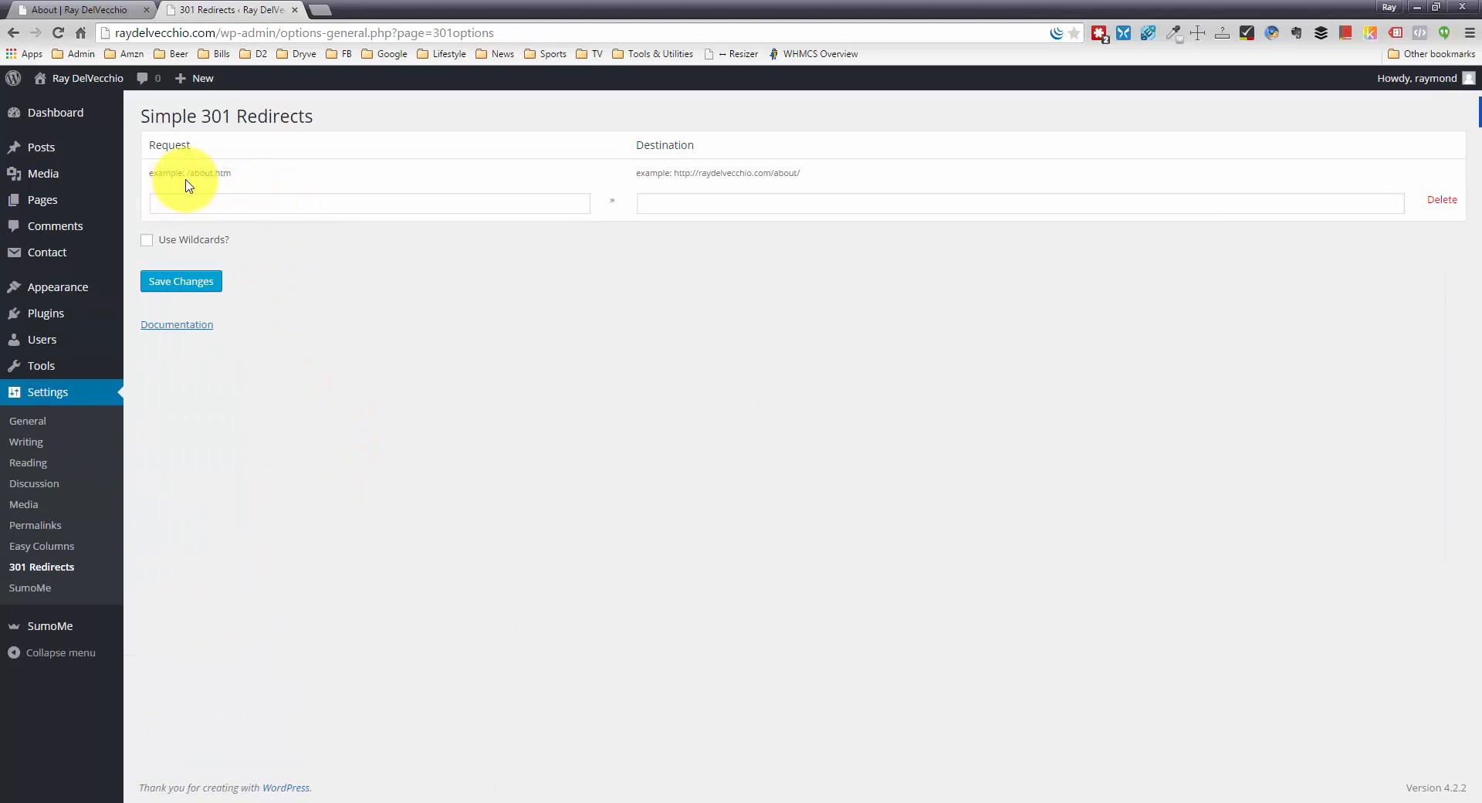
Step: Enter /about.html as the request path of the first redirect
left_click_drag(188, 176, 243, 178)
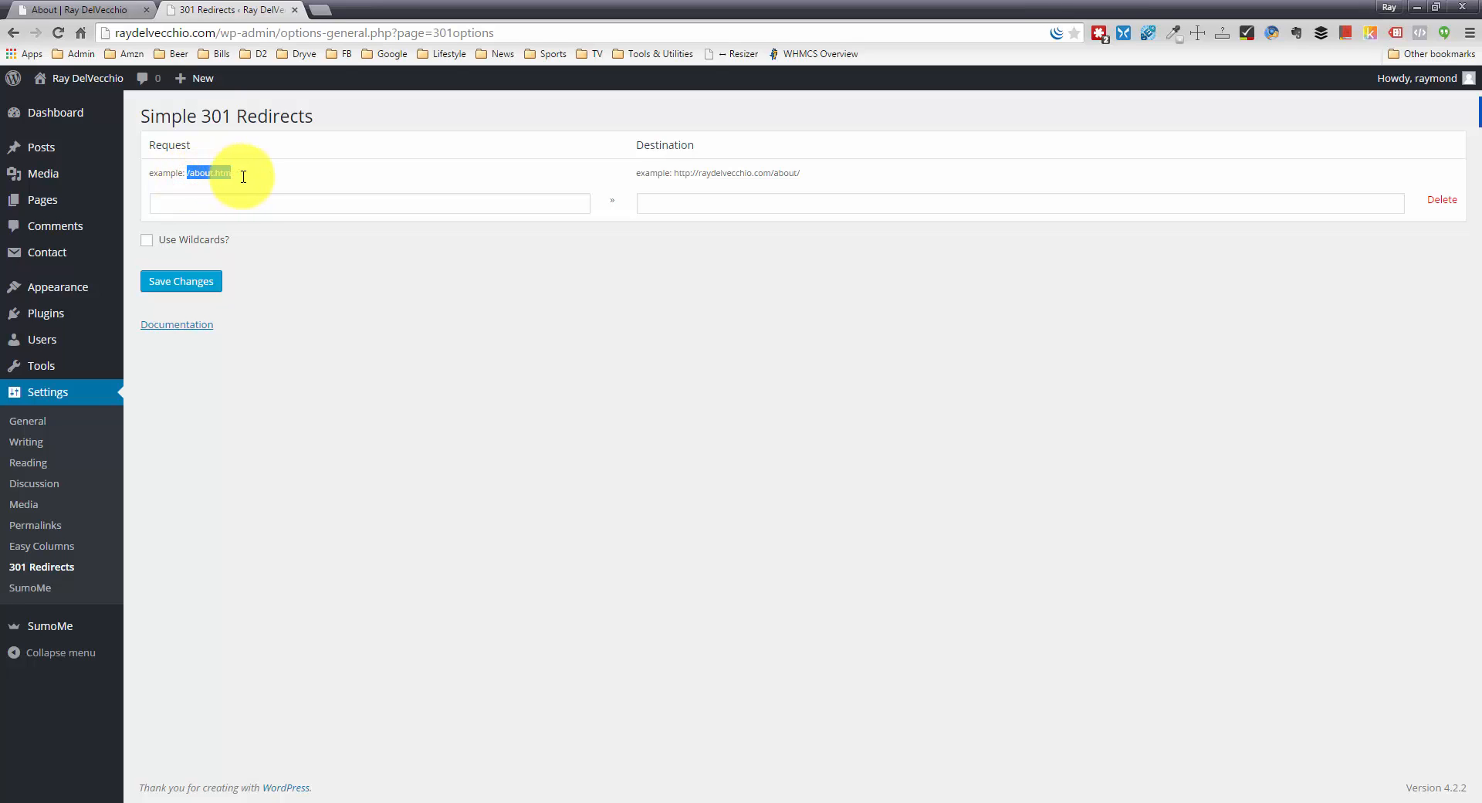
left_click(242, 178)
left_click(231, 177)
left_click(213, 200)
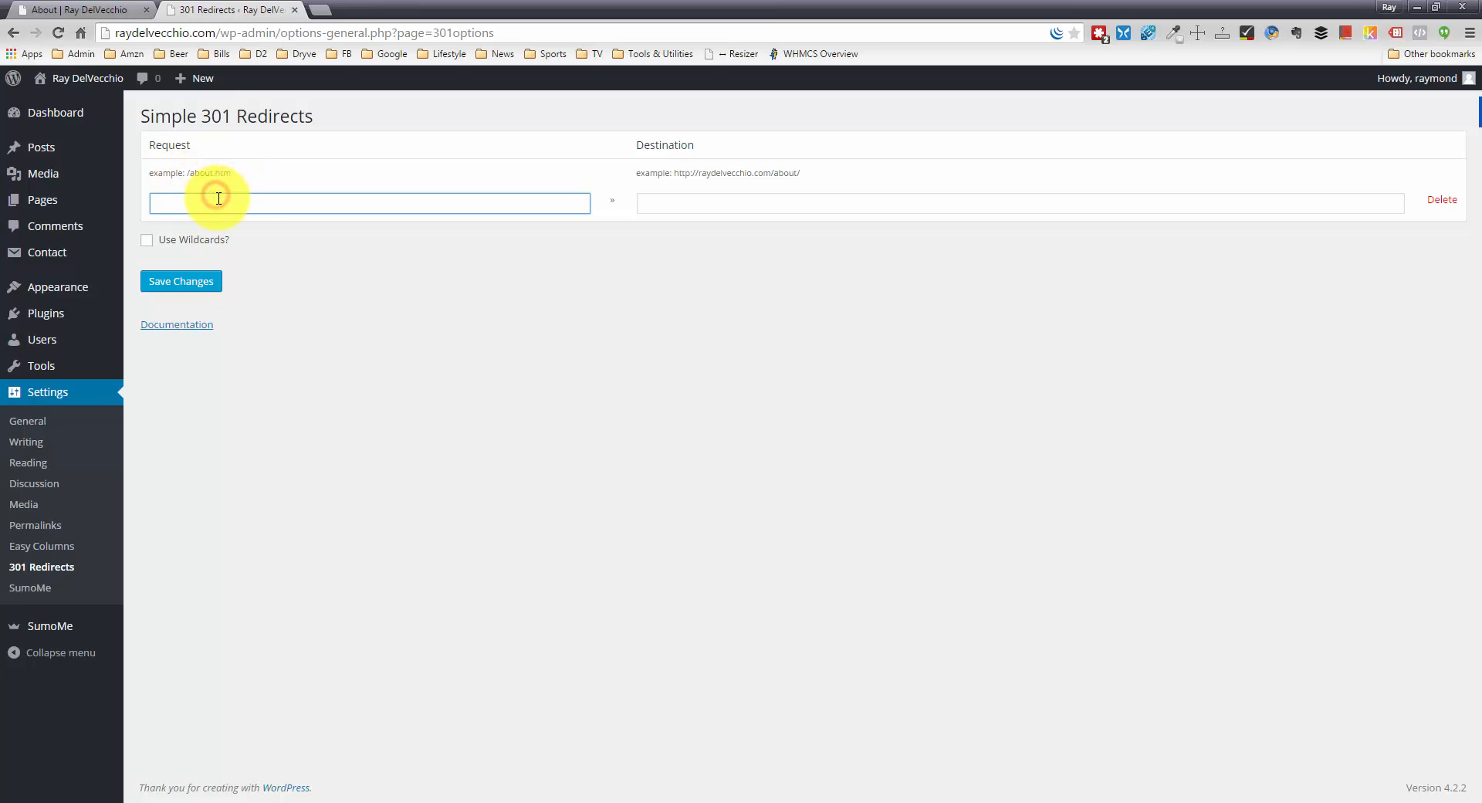
type("/")
type("about.html")
key("Tab")
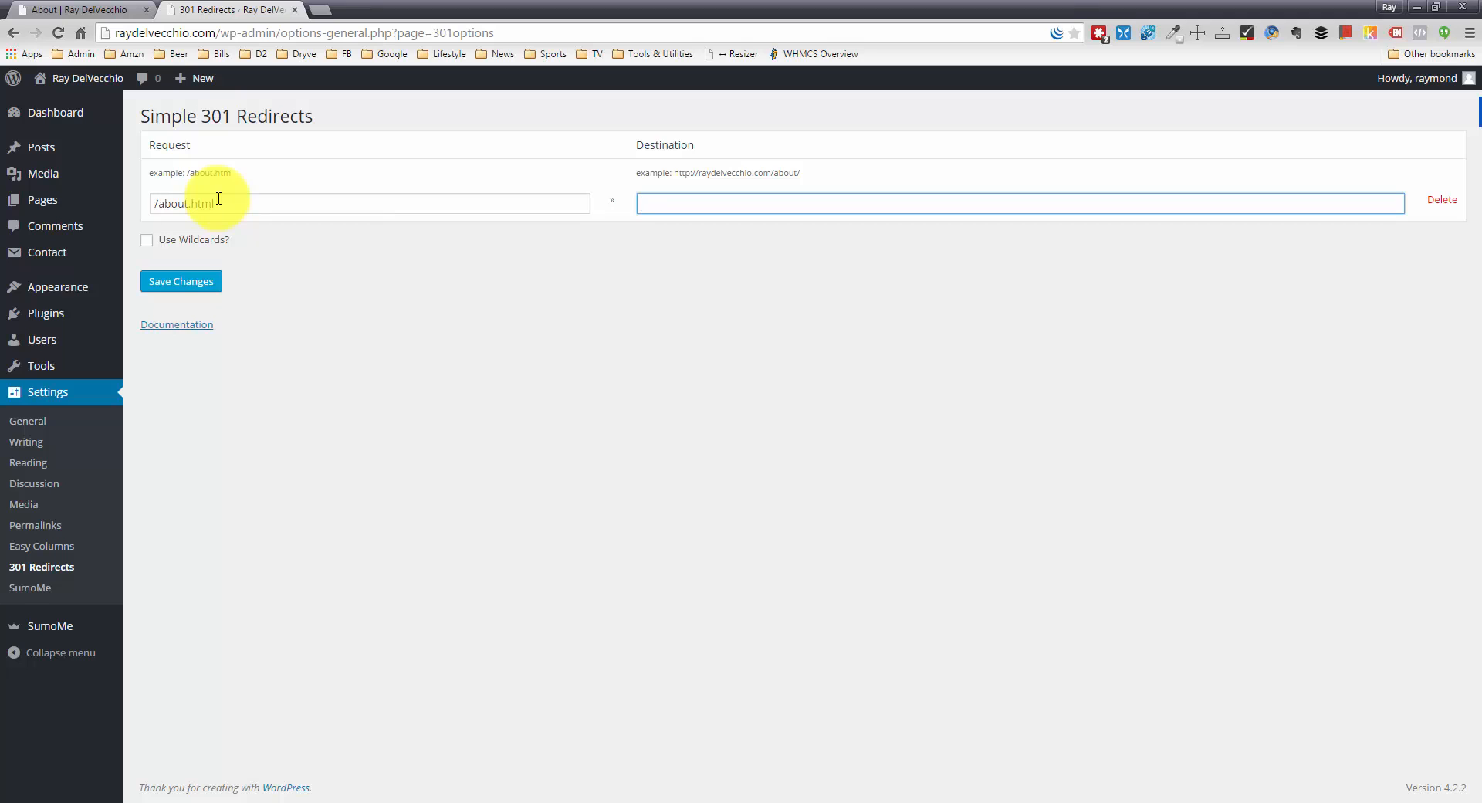
Step: Copy the example destination URL ending in /about/ into the redirect's destination and save the changes
left_click(676, 174)
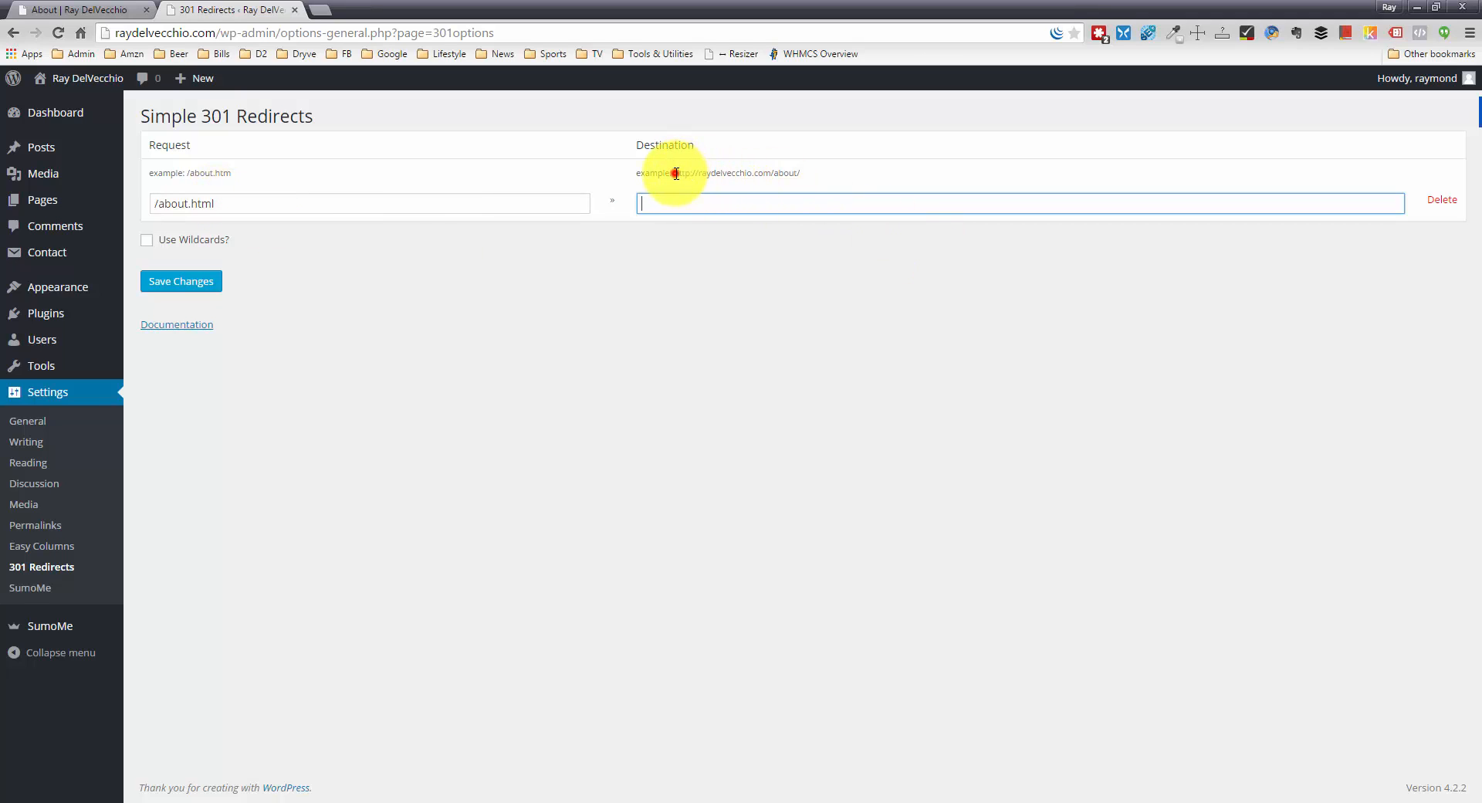
left_click_drag(676, 173, 801, 173)
key("ctrl+c")
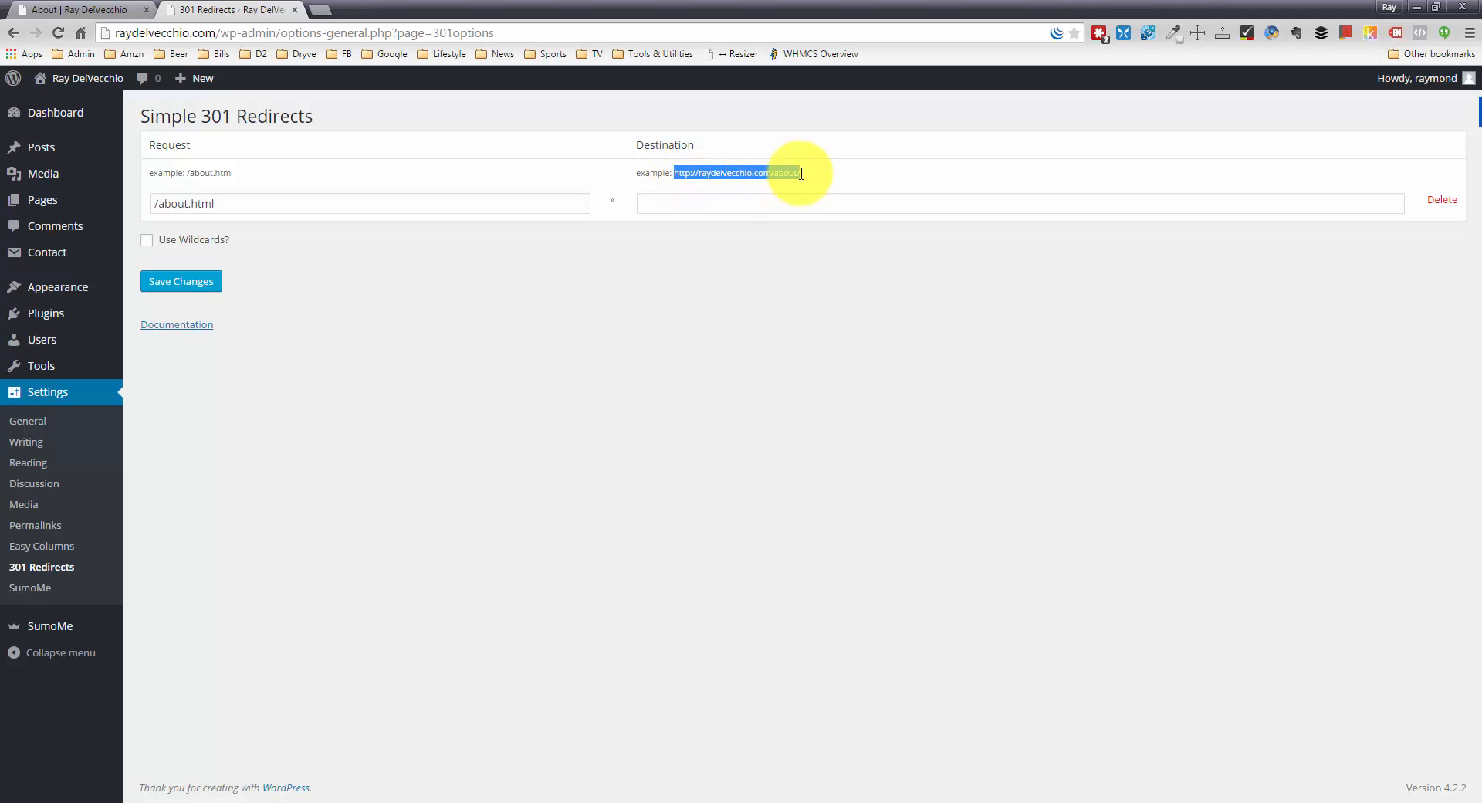
left_click(771, 205)
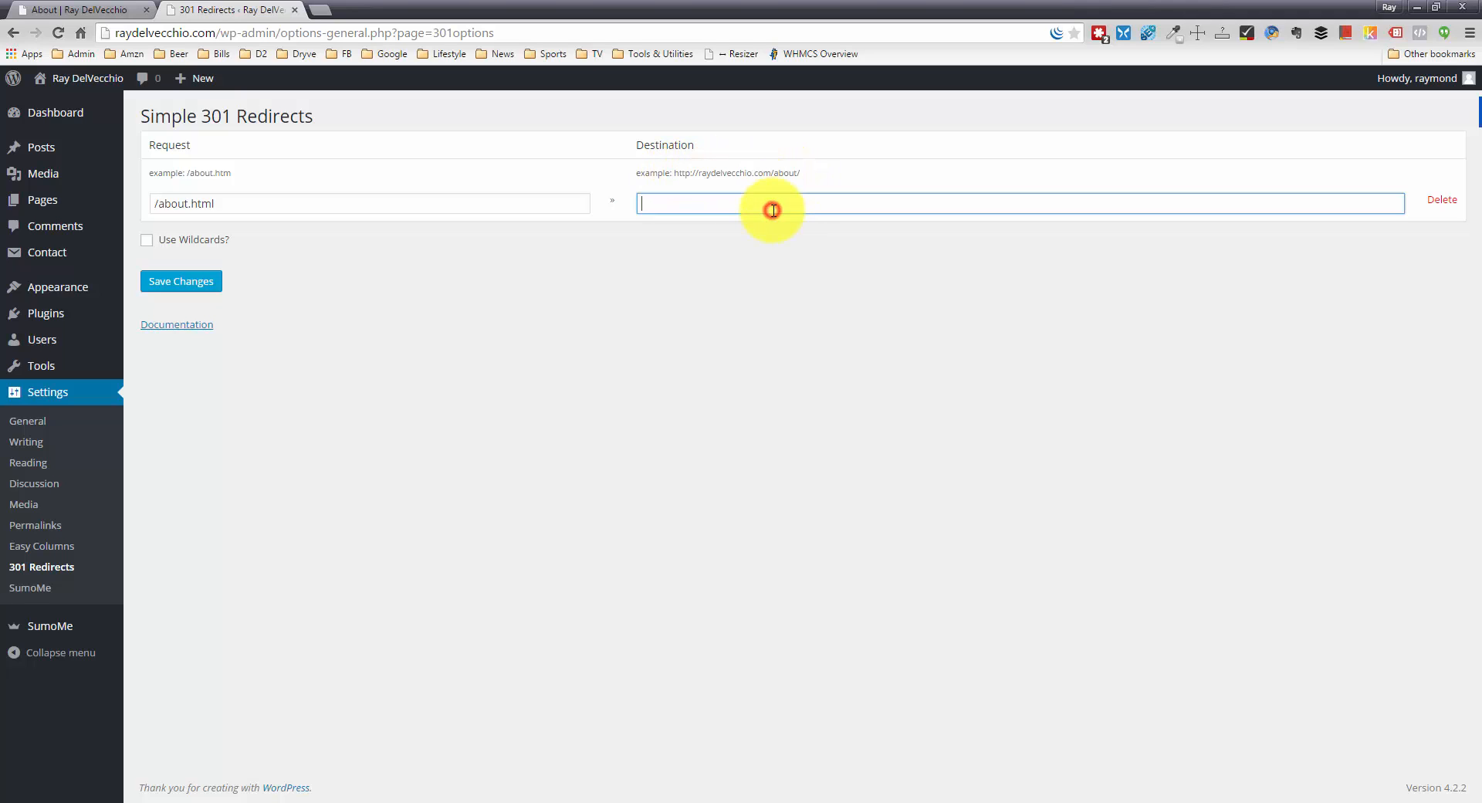
key("ctrl+v")
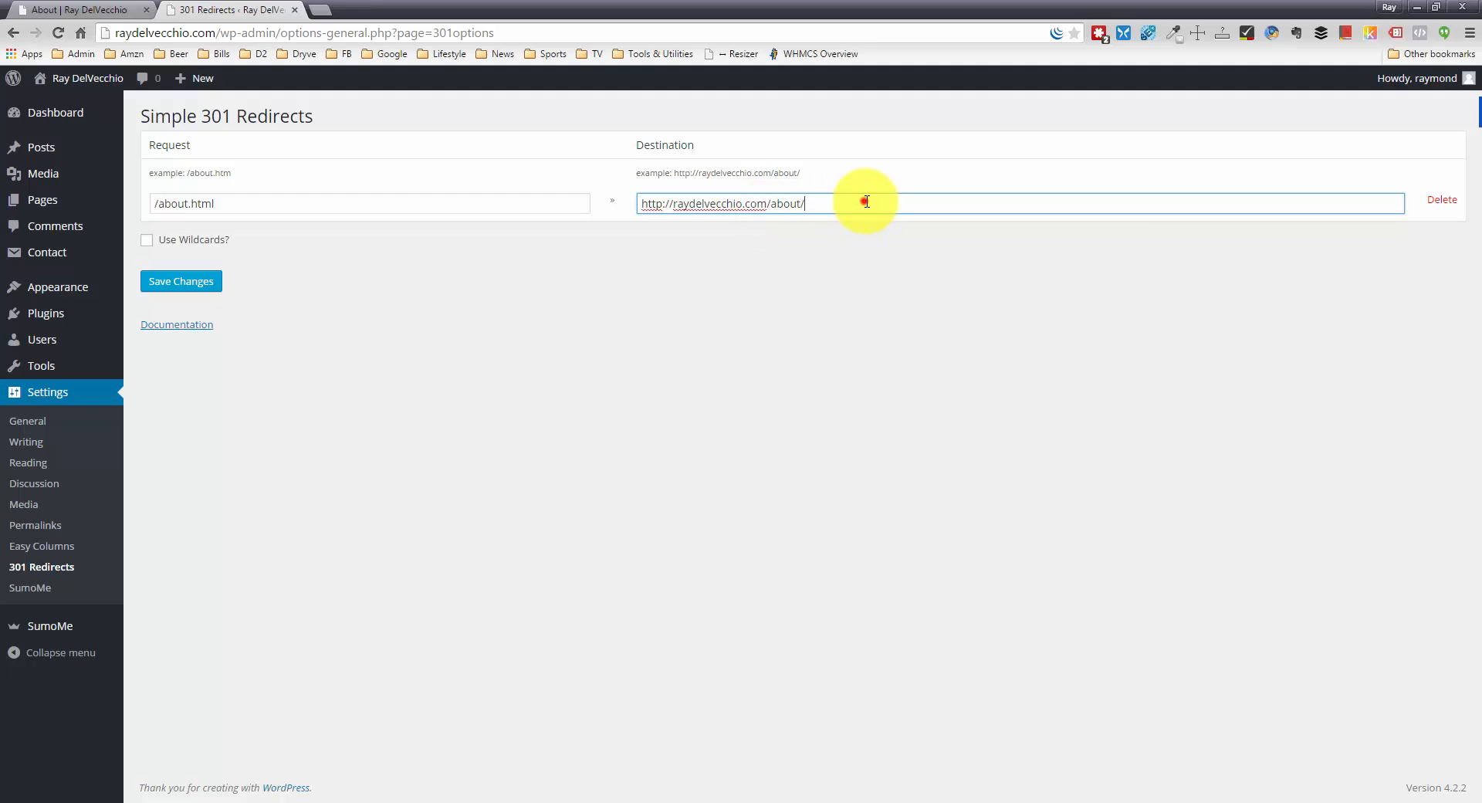
left_click(863, 202)
left_click(496, 203)
left_click(867, 201)
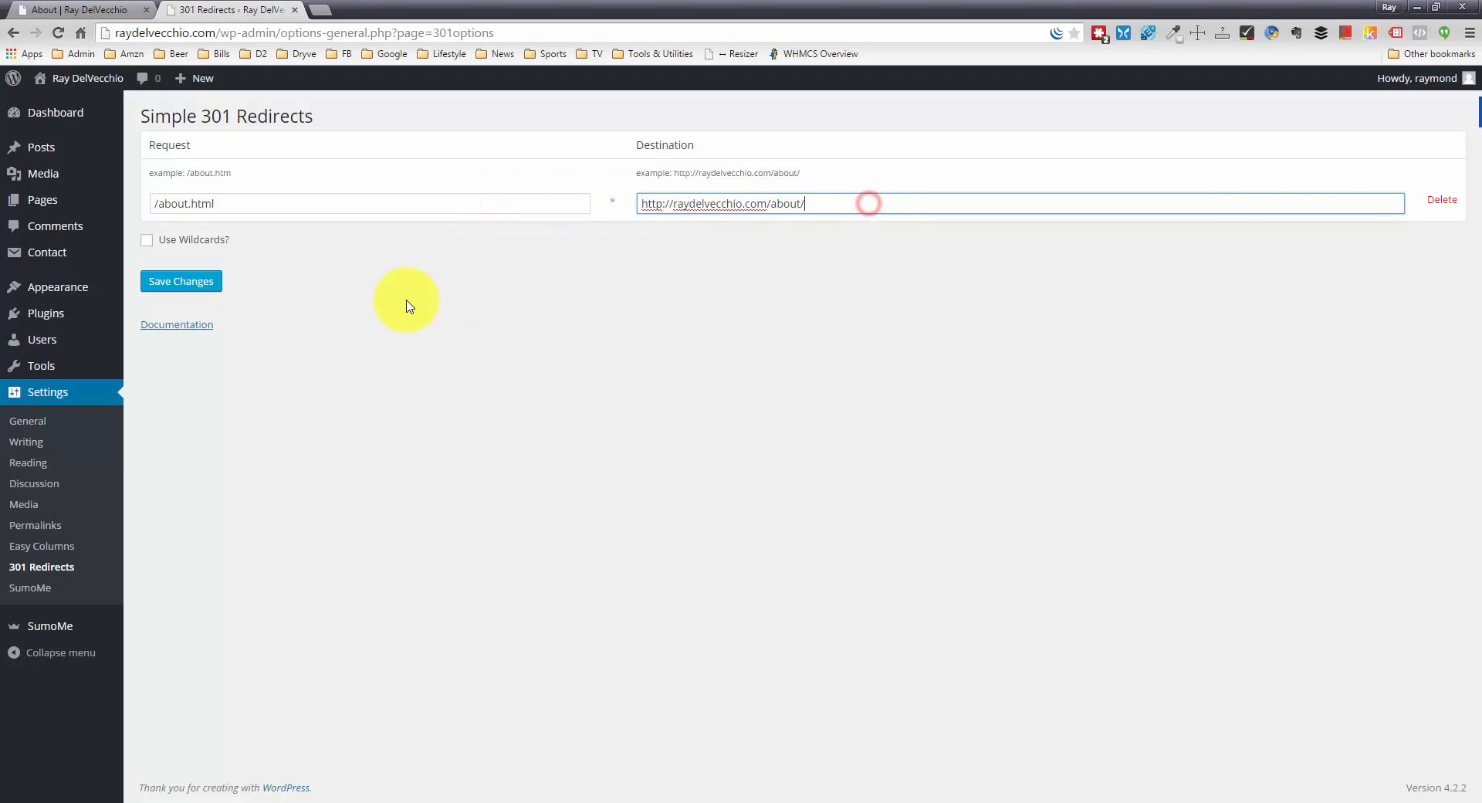
left_click(205, 282)
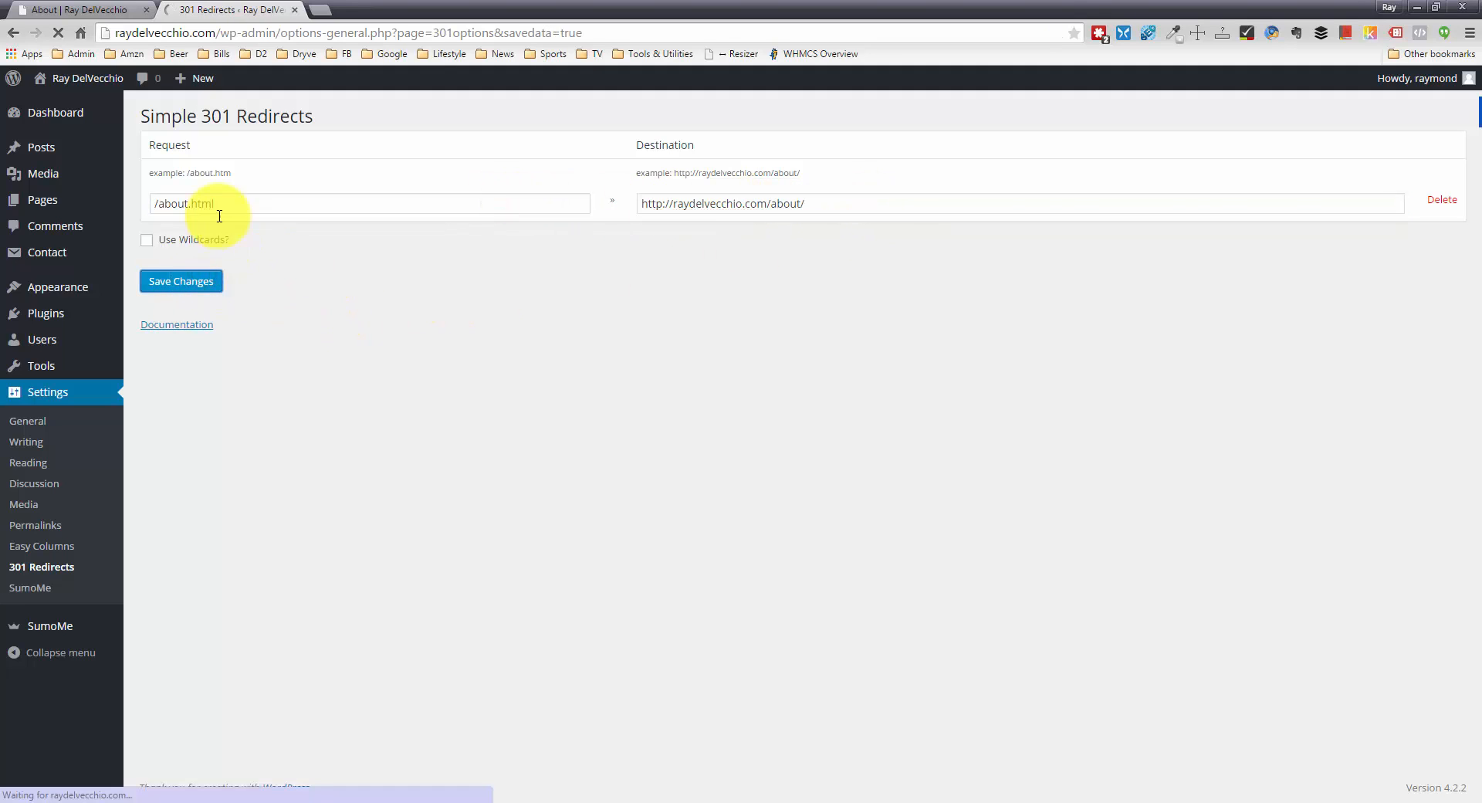
left_click(443, 283)
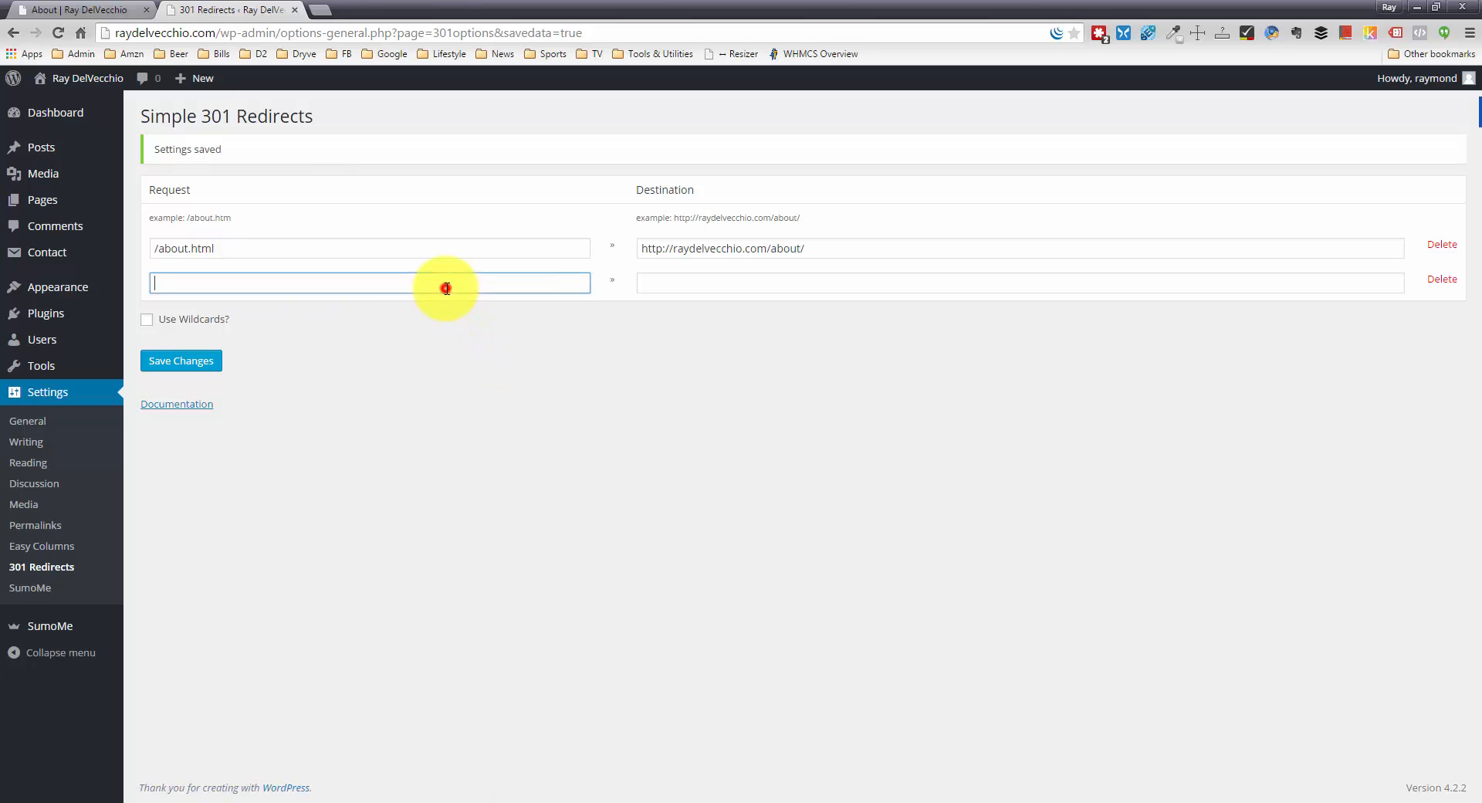
left_click(705, 283)
left_click(517, 283)
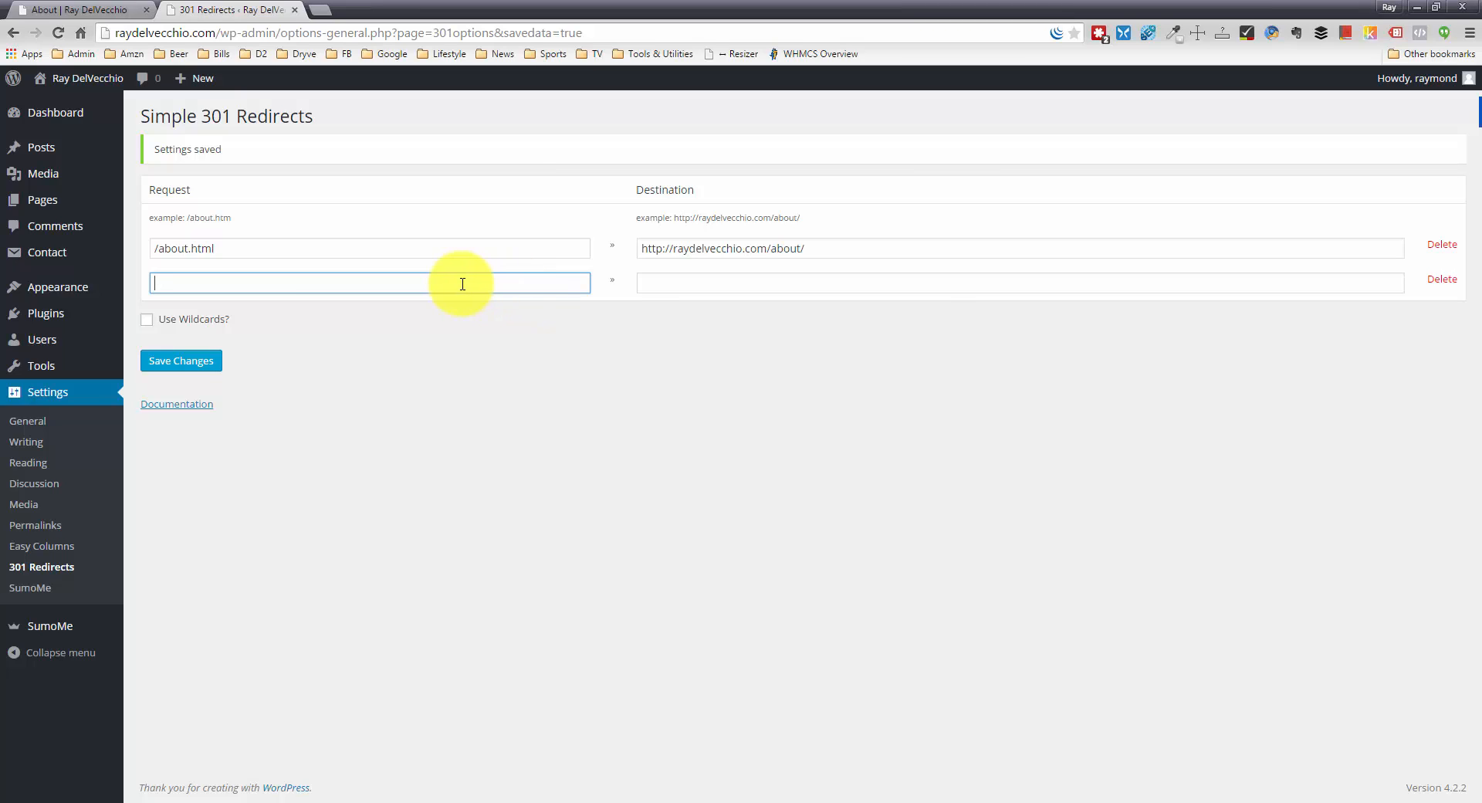
left_click(387, 247)
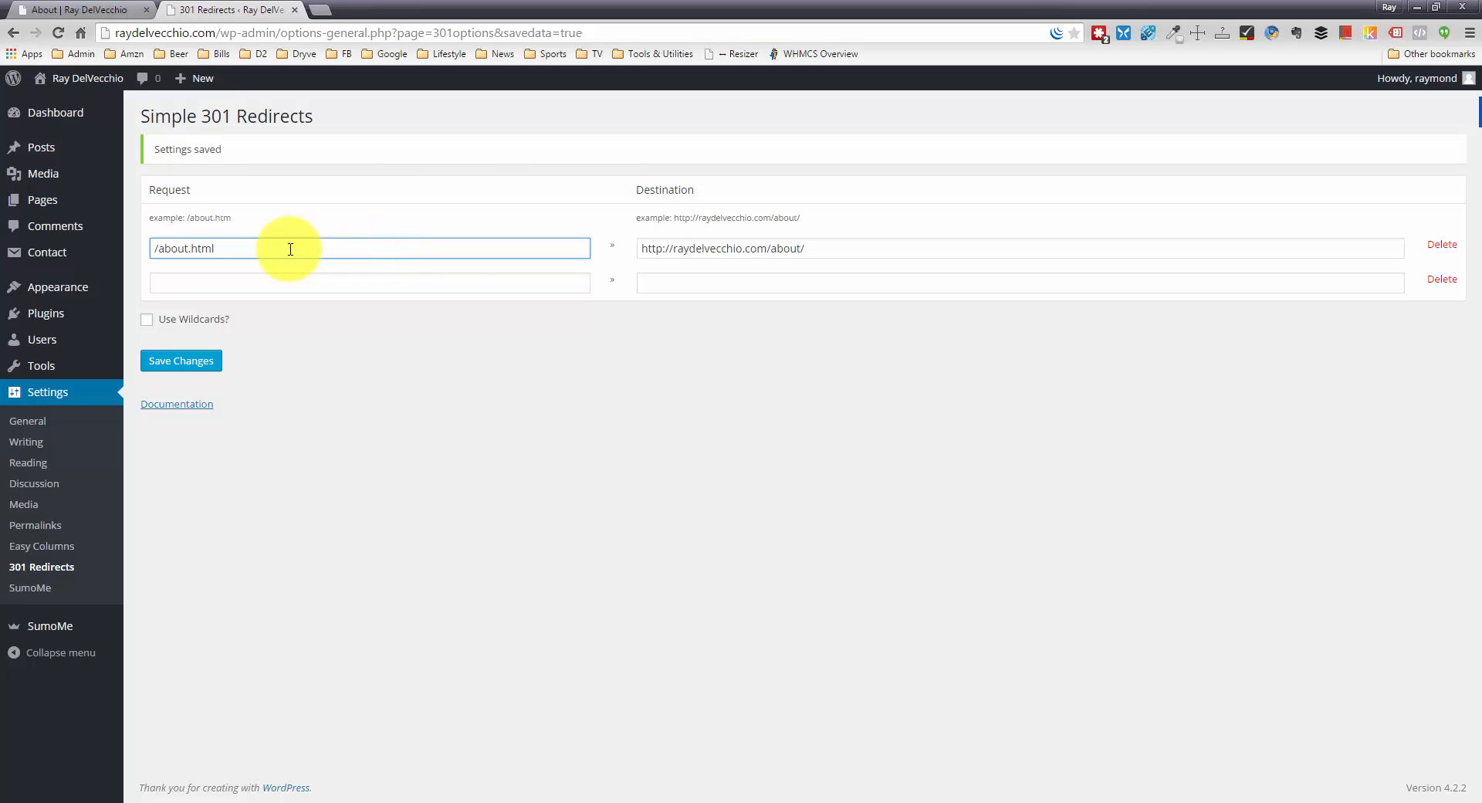